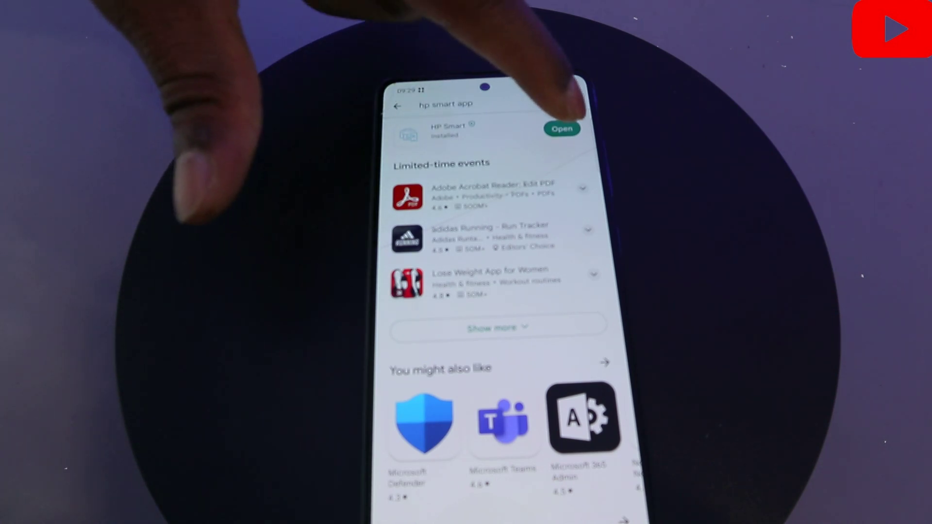
# Launch HP Smart from its Play Store listing
pyautogui.click(563, 128)
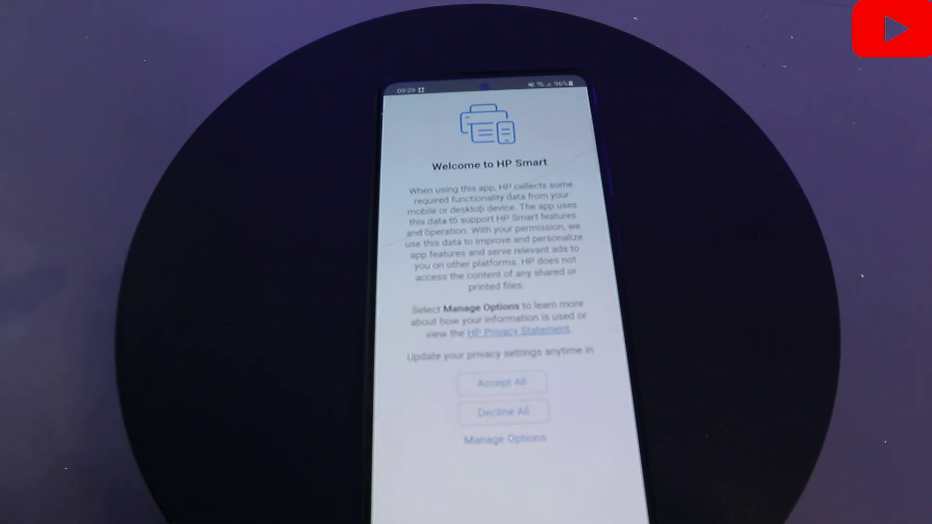
# Accept all data-collection options on the Welcome to HP Smart screen
pyautogui.click(513, 383)
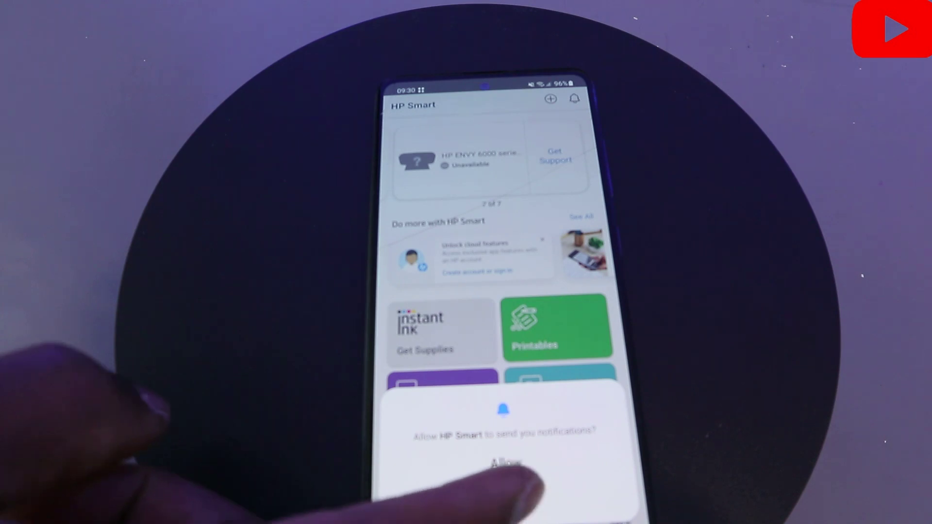
# Allow HP Smart to send notifications
pyautogui.click(506, 463)
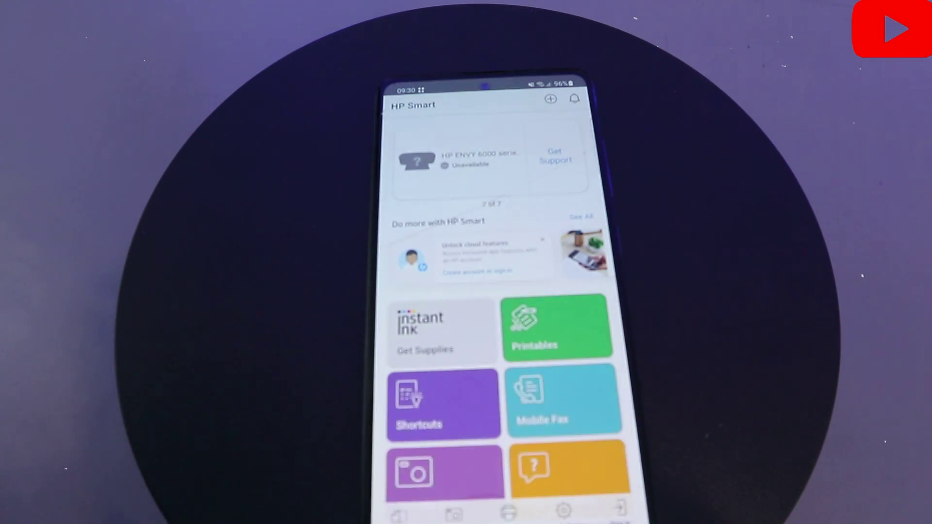
pyautogui.scroll(-3, 415, 247)
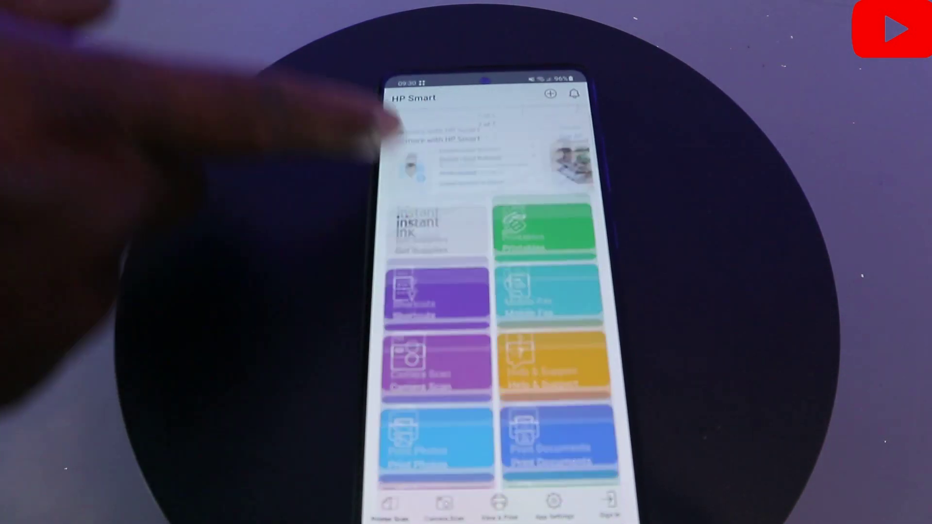
pyautogui.scroll(5, 397, 196)
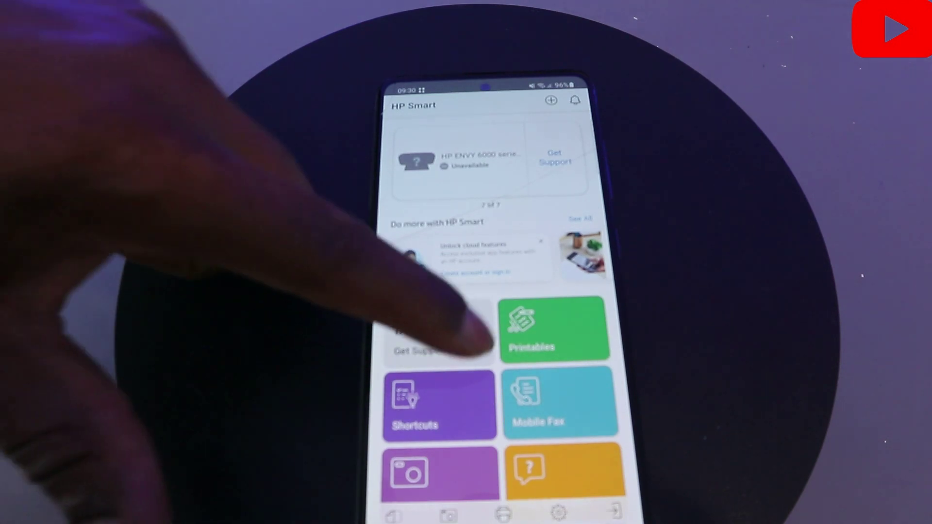
pyautogui.scroll(-5, 448, 333)
pyautogui.scroll(5, 465, 292)
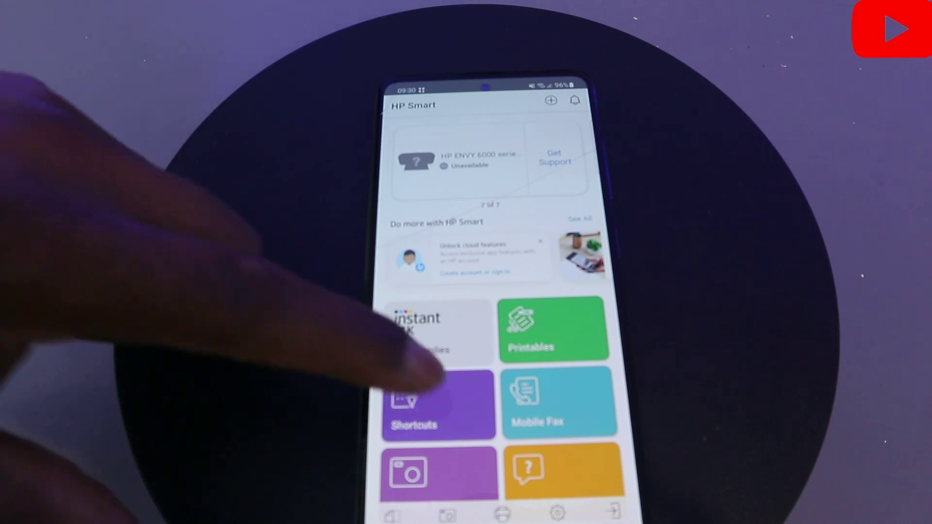
pyautogui.scroll(-3, 437, 349)
pyautogui.scroll(3, 437, 254)
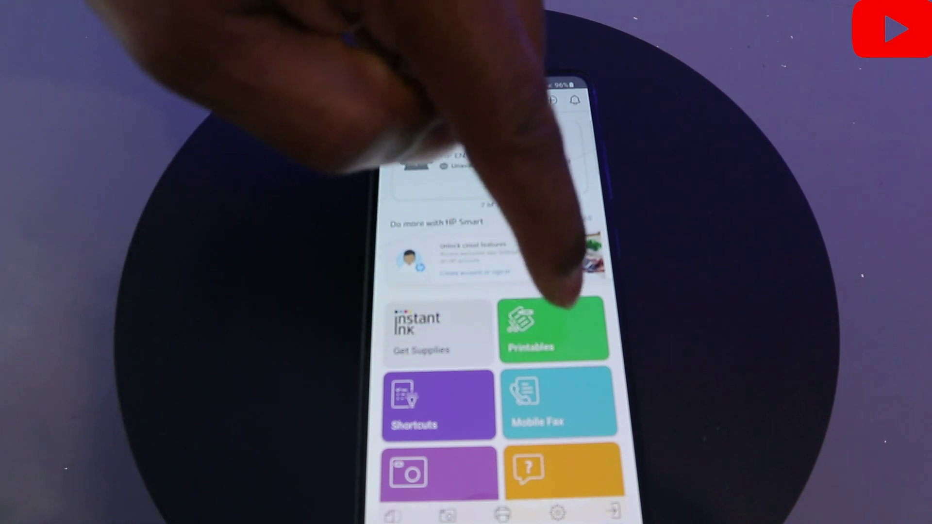
pyautogui.scroll(-2, 418, 291)
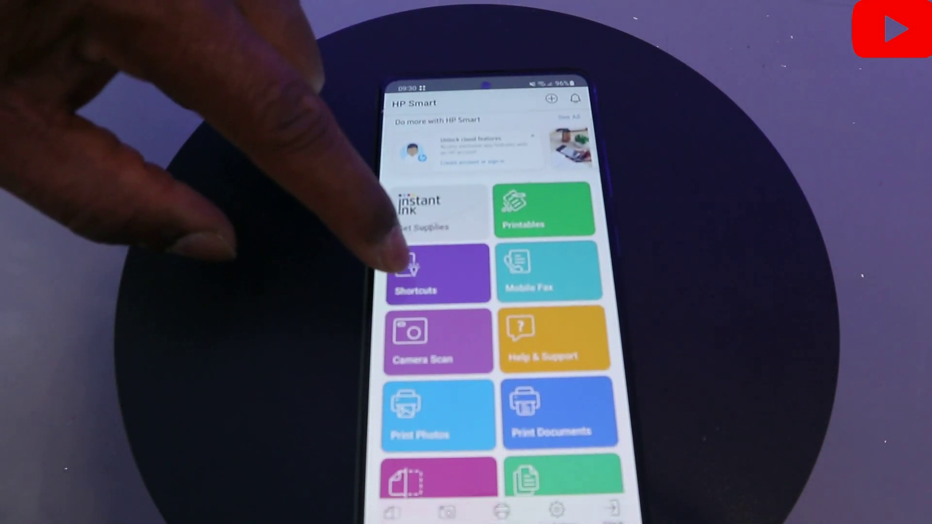